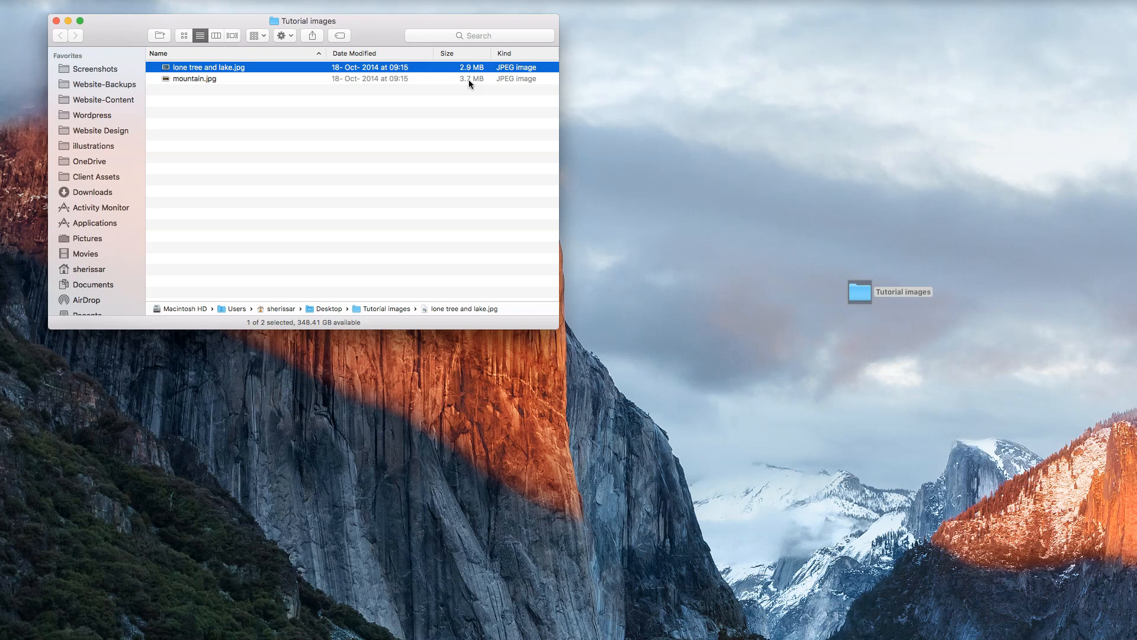
Open lone tree and lake.jpg from the Tutorial images folder in Preview and reposition its window
{"action": "double_click", "coordinate": [273, 68]}
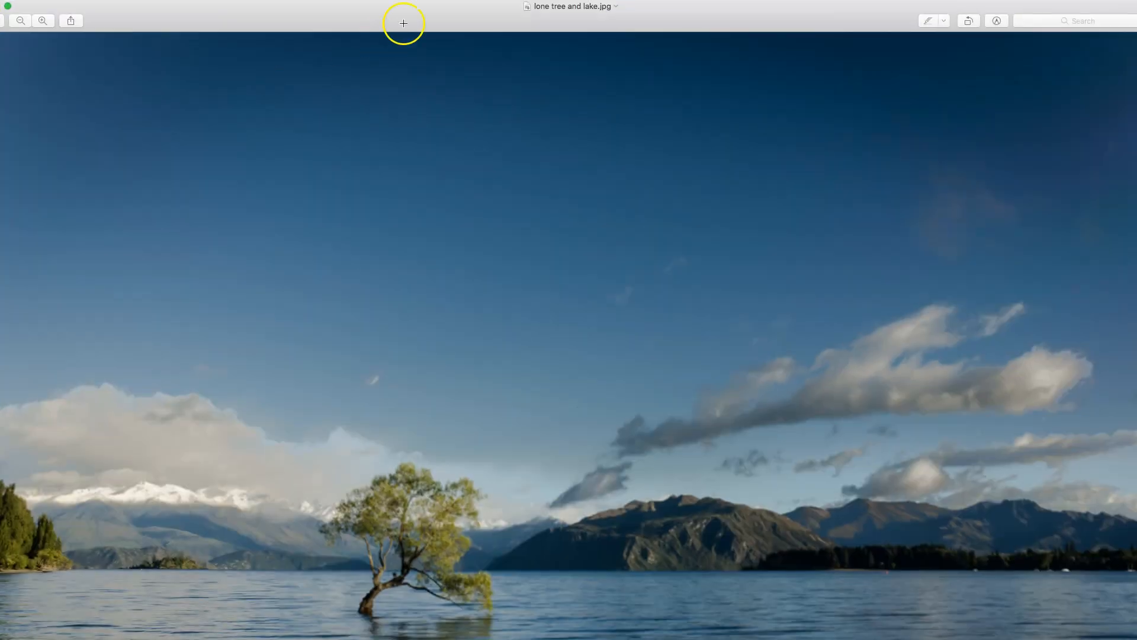
{"action": "left_click_drag", "start_coordinate": [431, 11], "coordinate": [459, 3]}
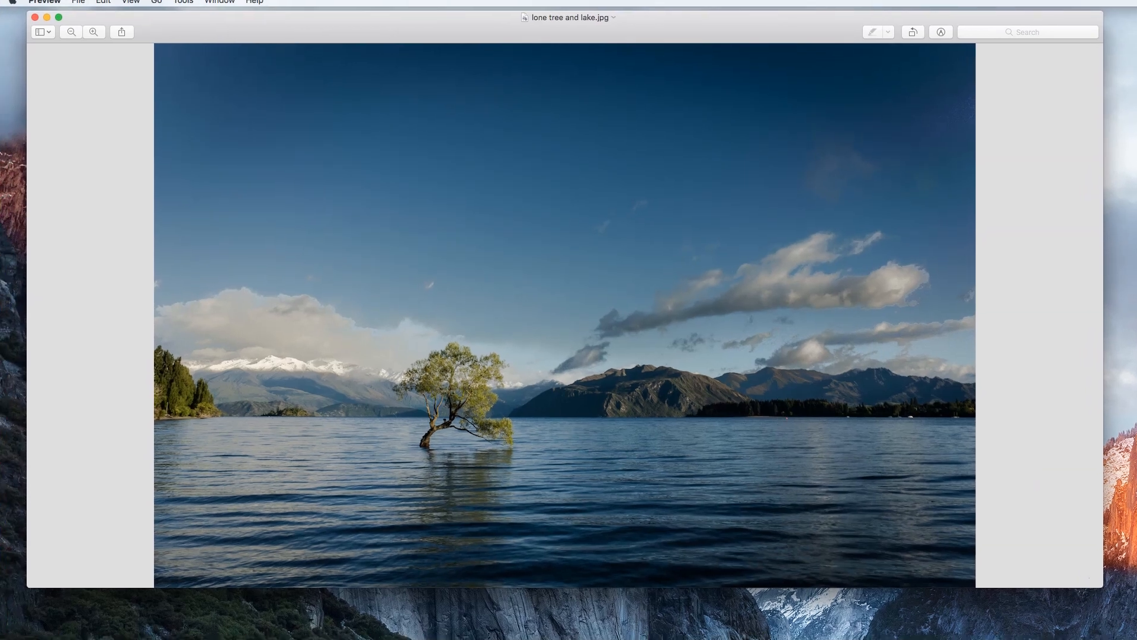
{"action": "left_click_drag", "start_coordinate": [285, 24], "coordinate": [279, 56]}
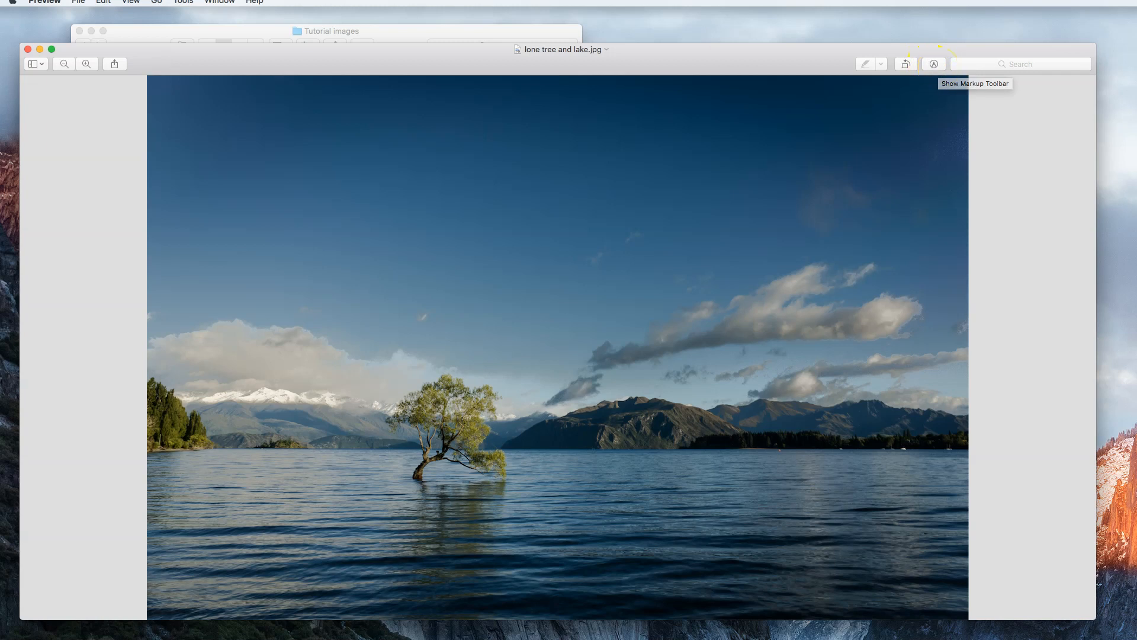
Resize the image proportionally to 800 pixels wide and view it at actual size
{"action": "left_click", "coordinate": [183, 1]}
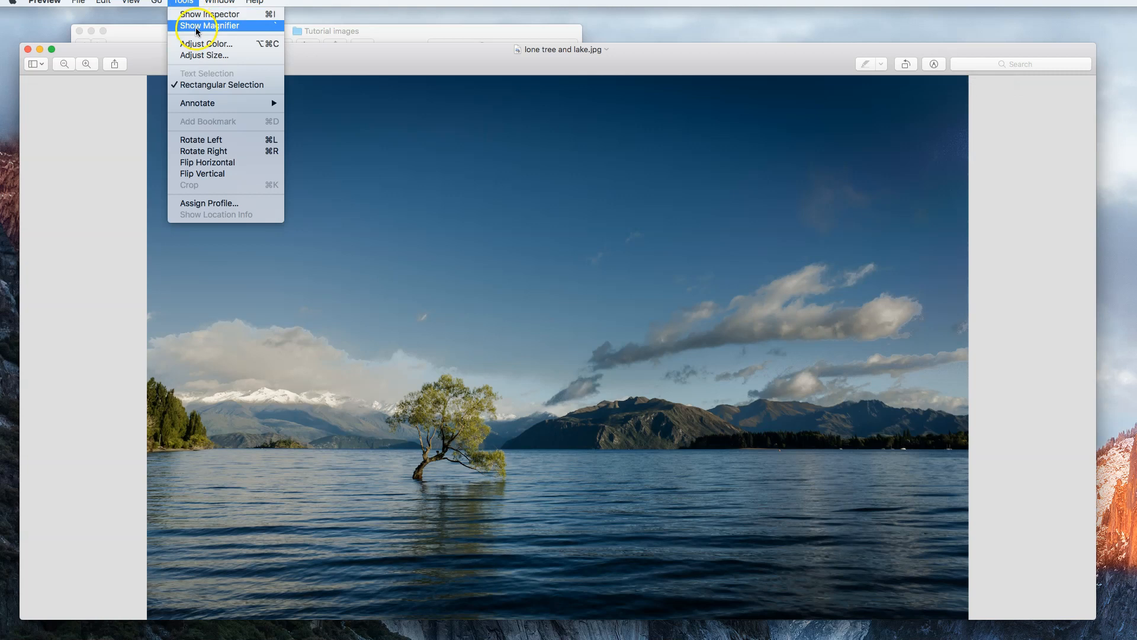
{"action": "left_click", "coordinate": [221, 56]}
{"action": "double_click", "coordinate": [543, 150]}
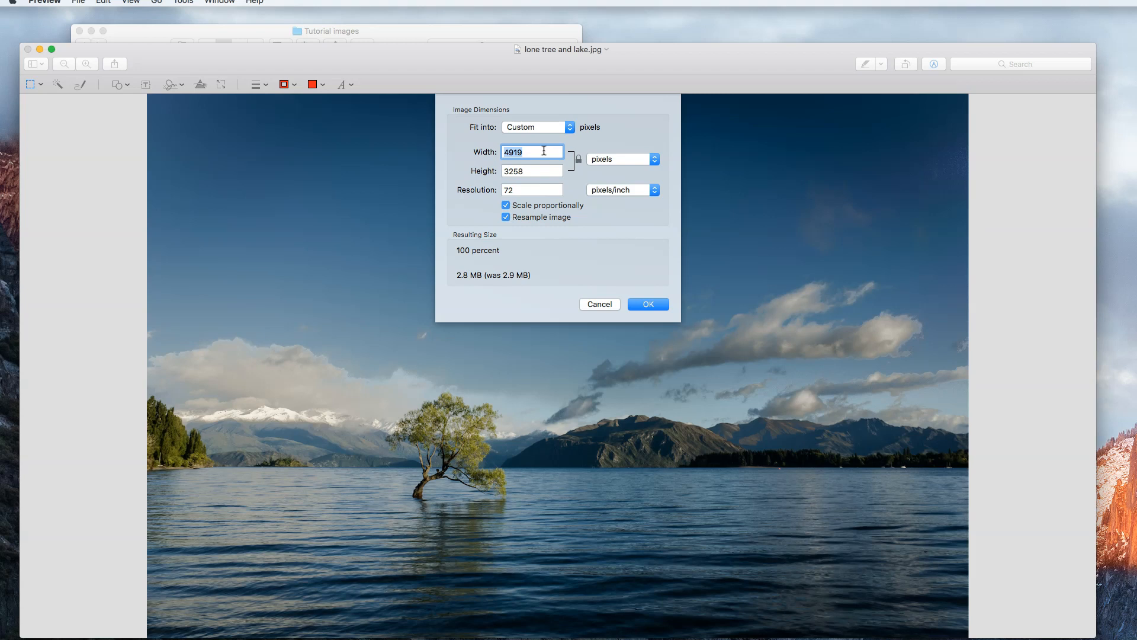
{"action": "left_click", "coordinate": [539, 152]}
{"action": "double_click", "coordinate": [539, 153]}
{"action": "type", "text": "800"}
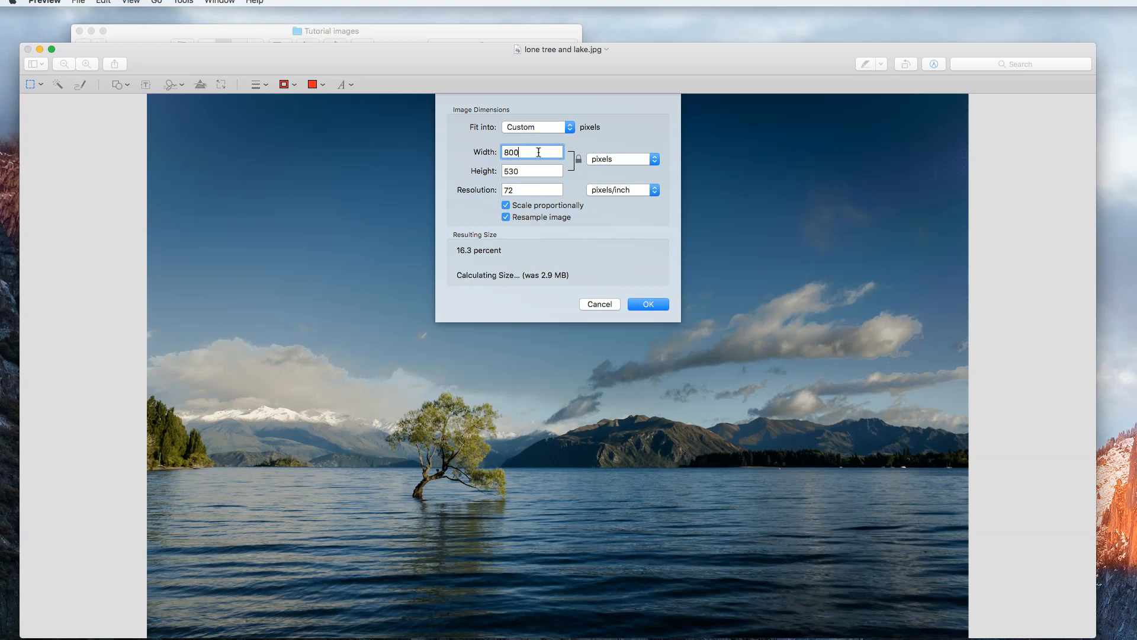
{"action": "left_click", "coordinate": [523, 172]}
{"action": "left_click", "coordinate": [522, 190]}
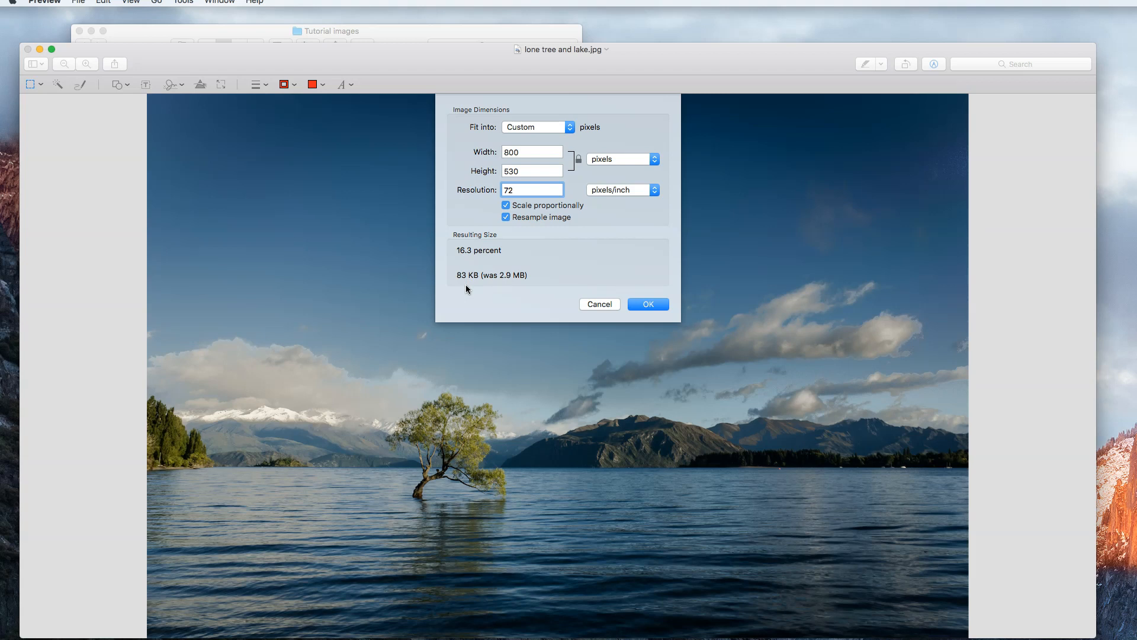
{"action": "left_click", "coordinate": [659, 306]}
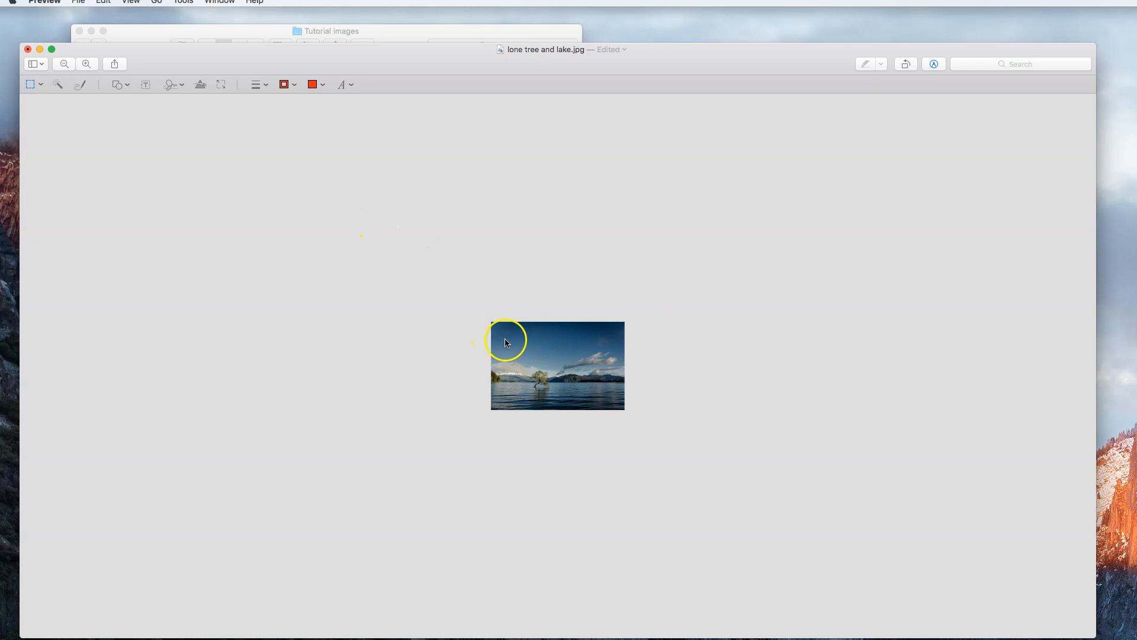
{"action": "left_click", "coordinate": [131, 2]}
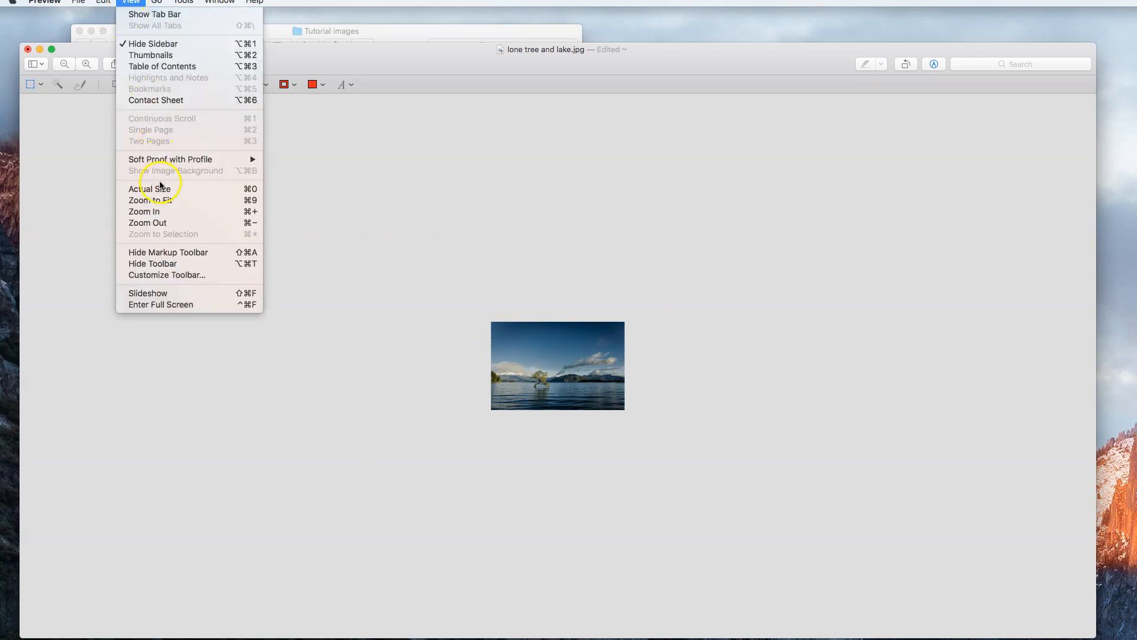
{"action": "left_click", "coordinate": [161, 190]}
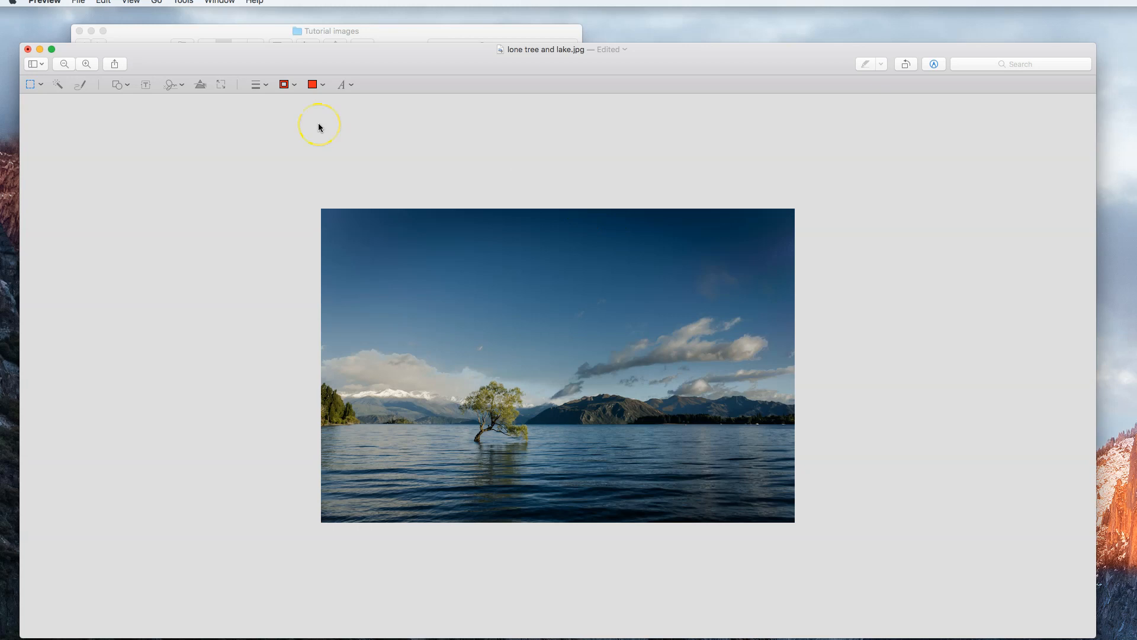
Enlarge the image proportionally to 2000 pixels wide
{"action": "left_click", "coordinate": [222, 87]}
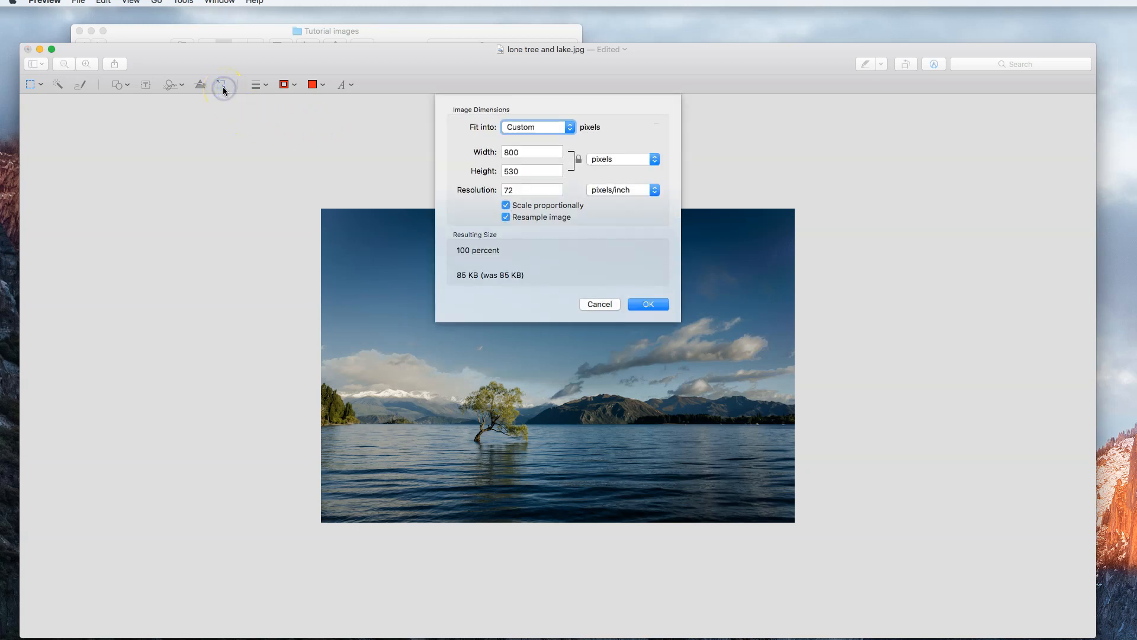
{"action": "double_click", "coordinate": [504, 152]}
{"action": "type", "text": "2000"}
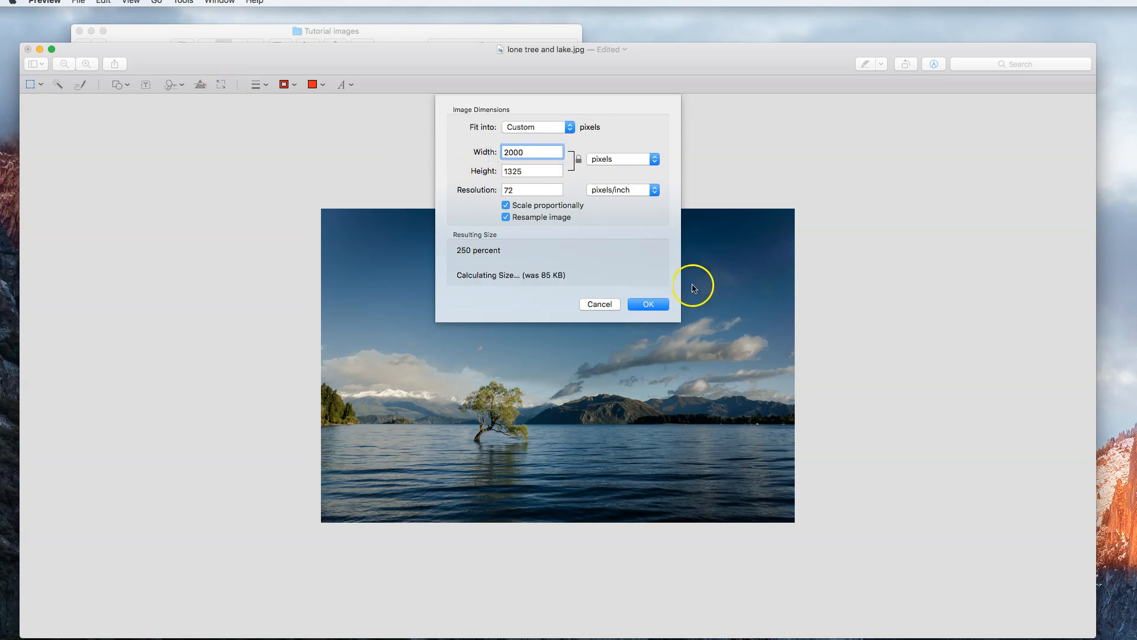
{"action": "left_click", "coordinate": [640, 306]}
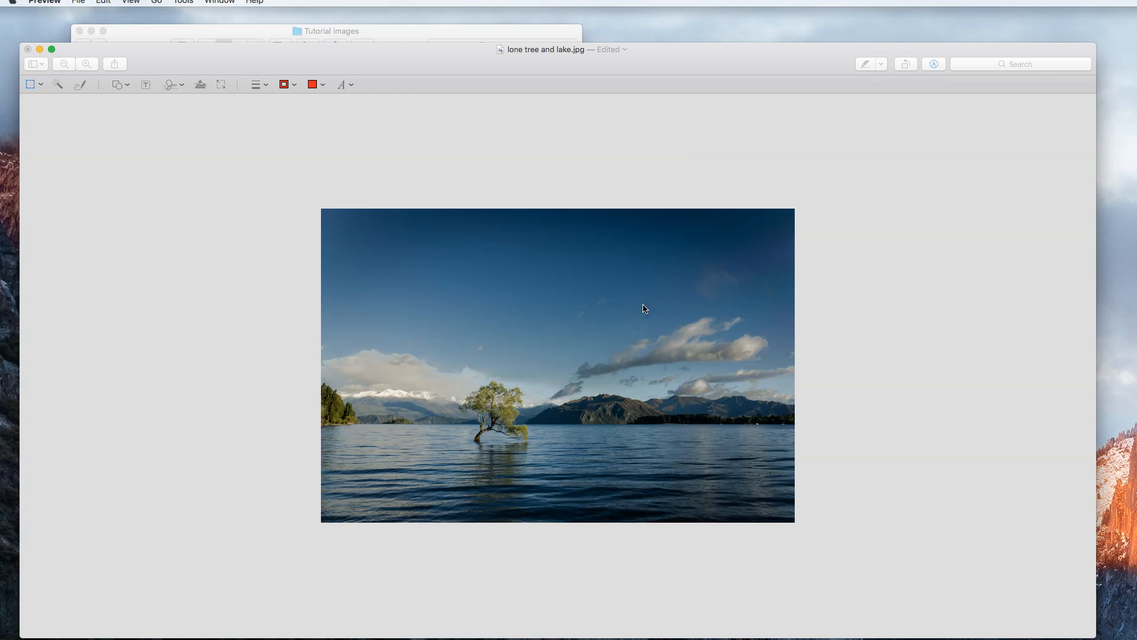
Examine the enlarged image from the lake up to the sky and across its full width
{"action": "scroll", "coordinate": [636, 300], "scroll_direction": "up", "scroll_amount": 1}
{"action": "scroll", "coordinate": [633, 295], "scroll_direction": "right", "scroll_amount": 3}
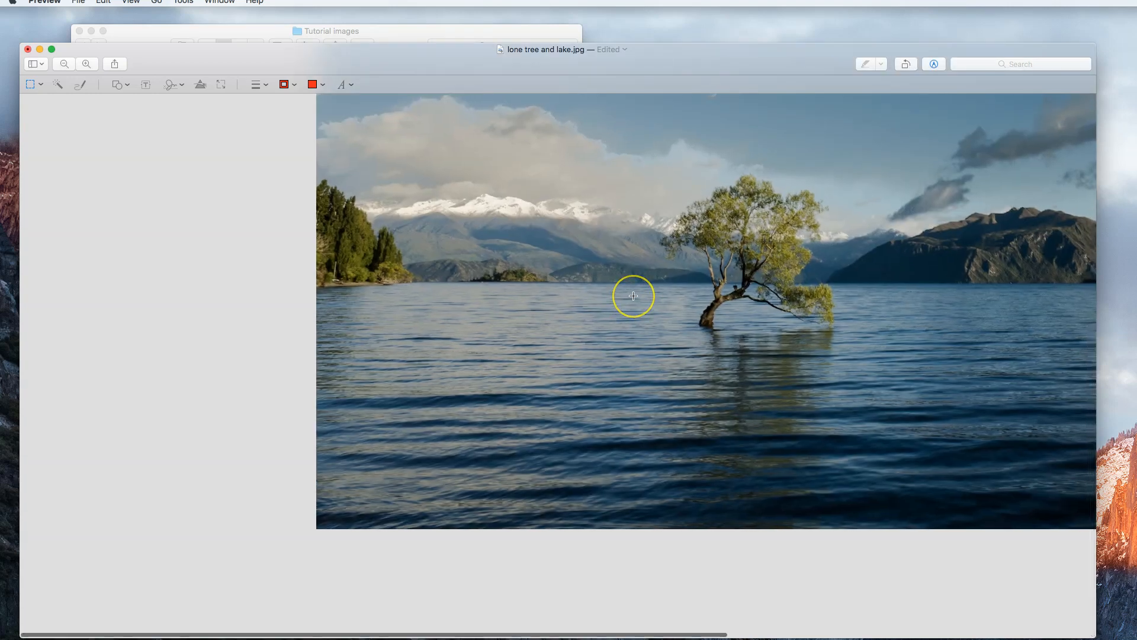
{"action": "scroll", "coordinate": [633, 296], "scroll_direction": "right", "scroll_amount": 6}
{"action": "scroll", "coordinate": [633, 296], "scroll_direction": "up", "scroll_amount": 5}
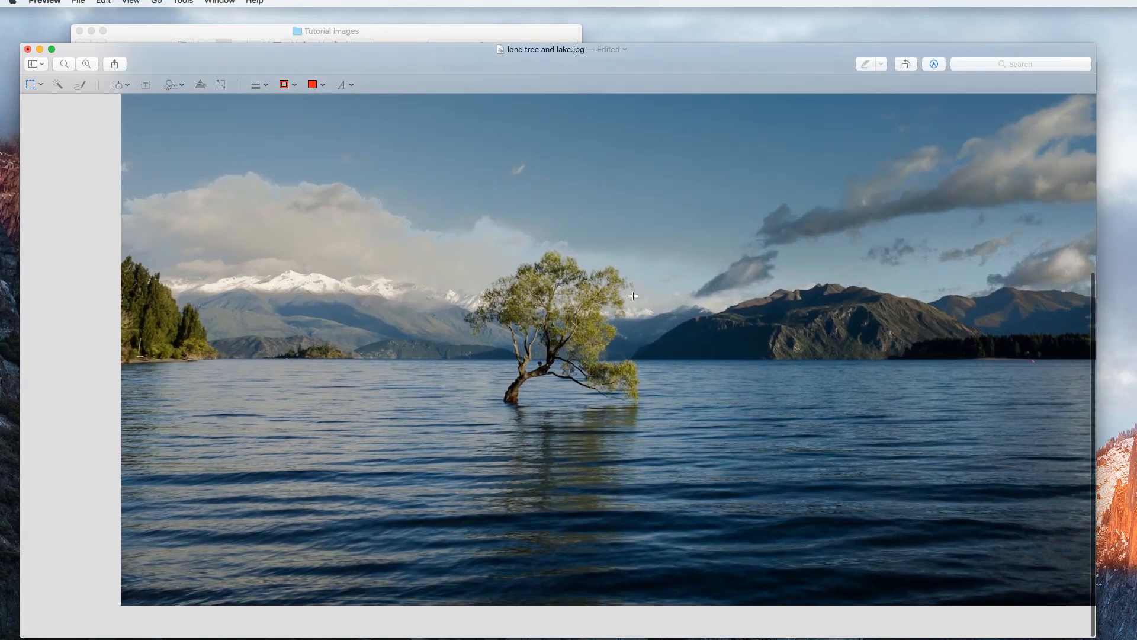
{"action": "scroll", "coordinate": [633, 296], "scroll_direction": "up", "scroll_amount": 4}
{"action": "scroll", "coordinate": [633, 296], "scroll_direction": "right", "scroll_amount": 5}
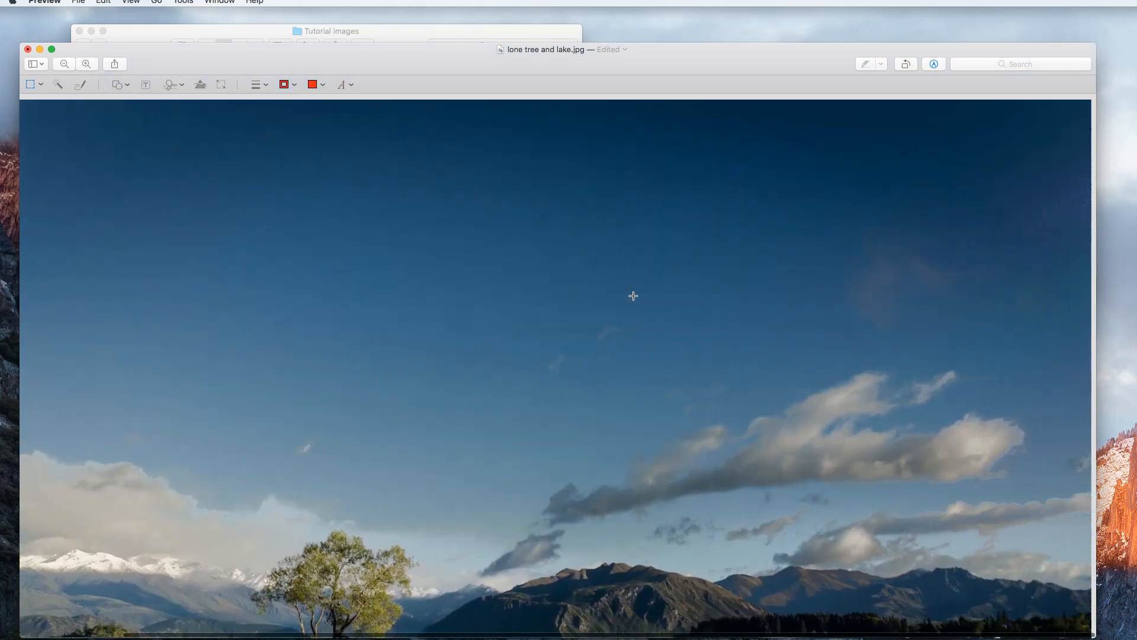
{"action": "scroll", "coordinate": [633, 296], "scroll_direction": "down", "scroll_amount": 3}
{"action": "scroll", "coordinate": [634, 295], "scroll_direction": "down", "scroll_amount": 4}
{"action": "scroll", "coordinate": [633, 296], "scroll_direction": "left", "scroll_amount": 1}
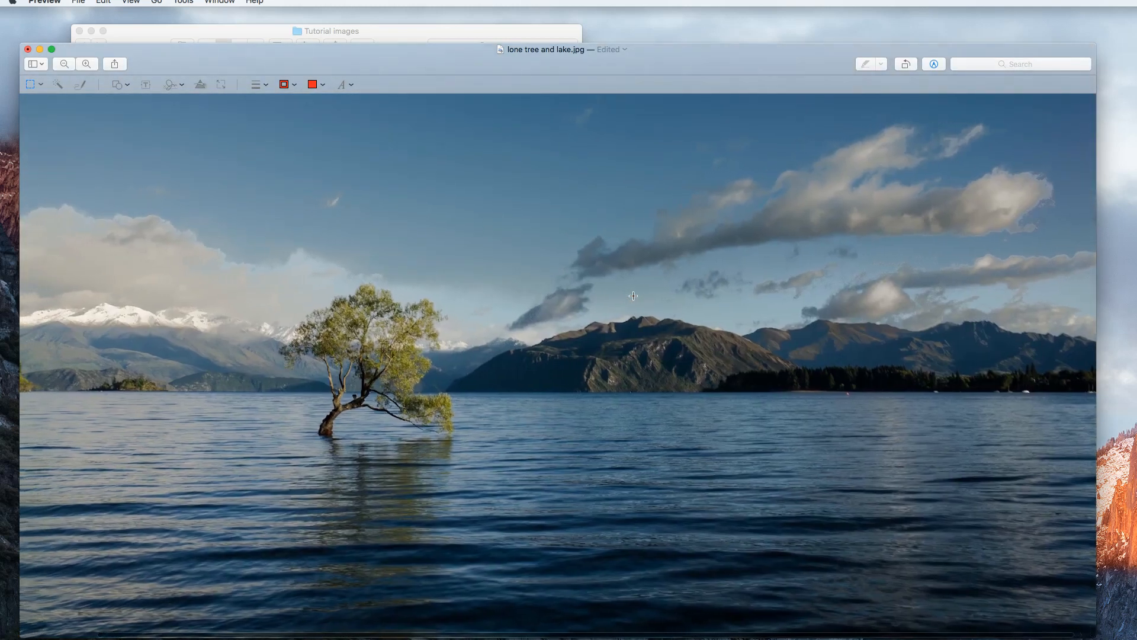
Resize the image proportionally to 1200 pixels wide and save the file
{"action": "left_click", "coordinate": [223, 84]}
{"action": "left_click_drag", "start_coordinate": [538, 153], "coordinate": [488, 152]}
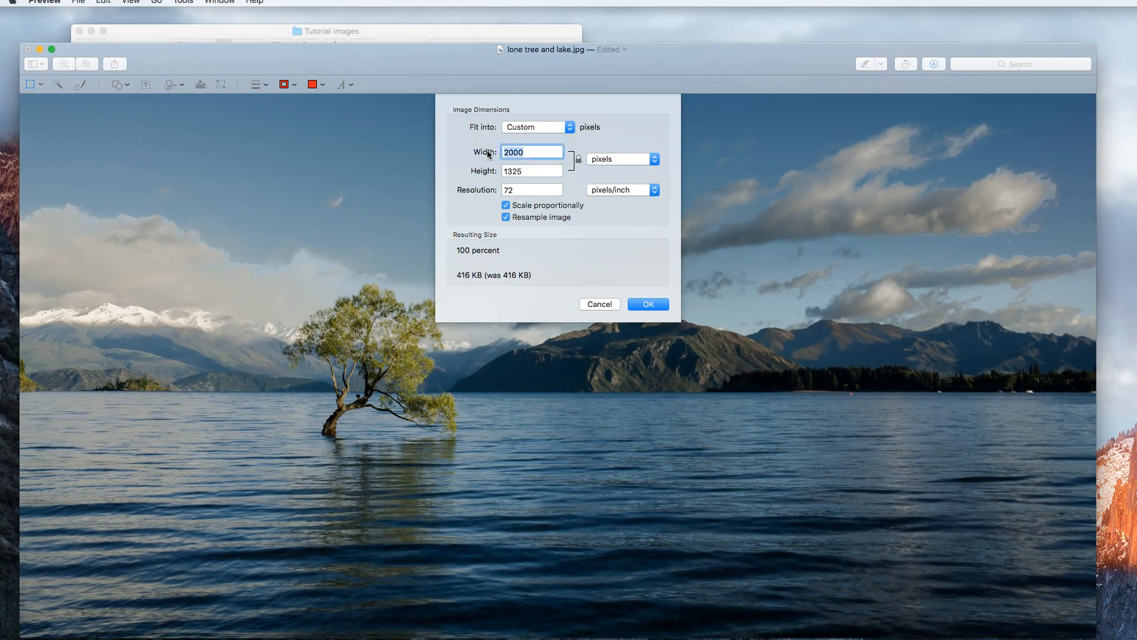
{"action": "type", "text": "1200"}
{"action": "left_click", "coordinate": [655, 305]}
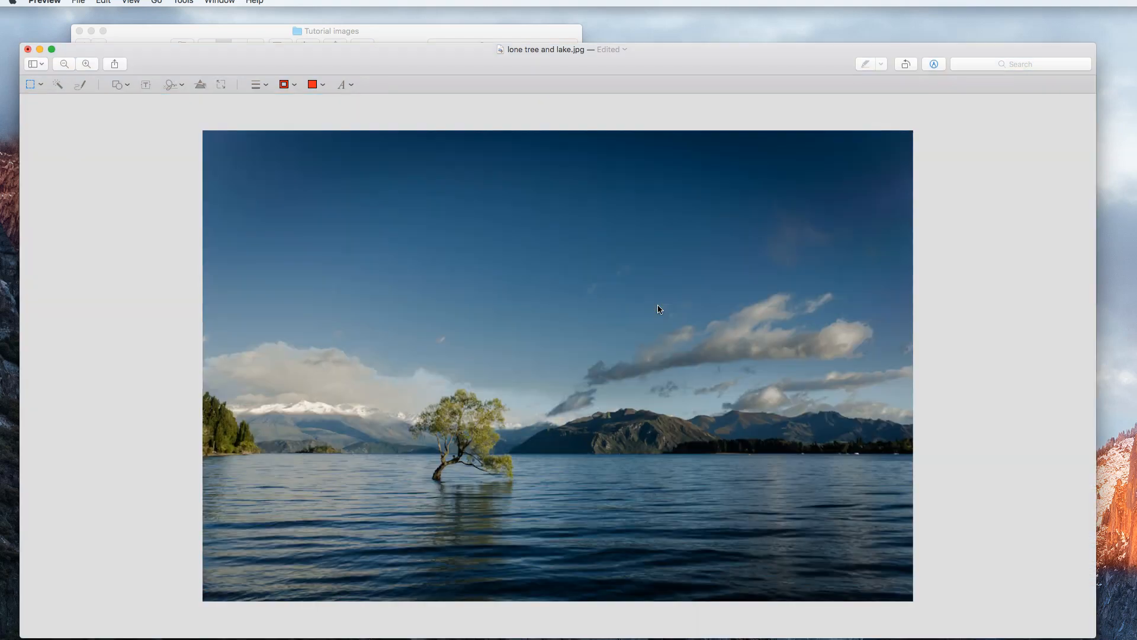
{"action": "left_click", "coordinate": [622, 302]}
{"action": "left_click", "coordinate": [115, 121]}
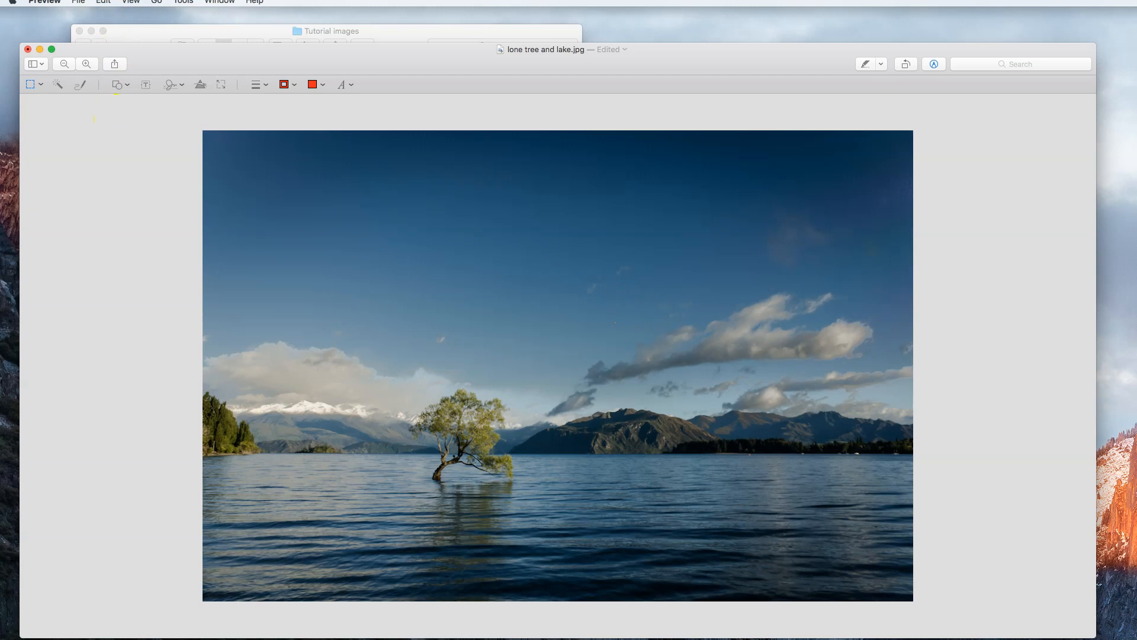
{"action": "left_click", "coordinate": [80, 3]}
{"action": "left_click", "coordinate": [94, 77]}
Check the saved image's file size in the Tutorial images folder and close the image window
{"action": "left_click_drag", "start_coordinate": [296, 50], "coordinate": [365, 104]}
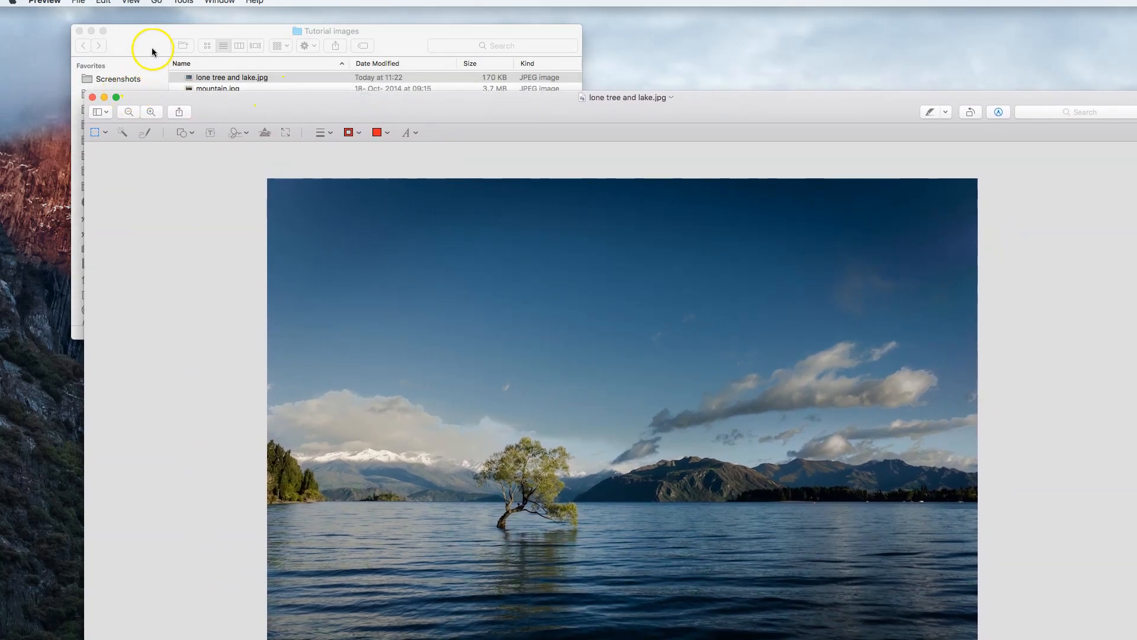
{"action": "left_click", "coordinate": [254, 77]}
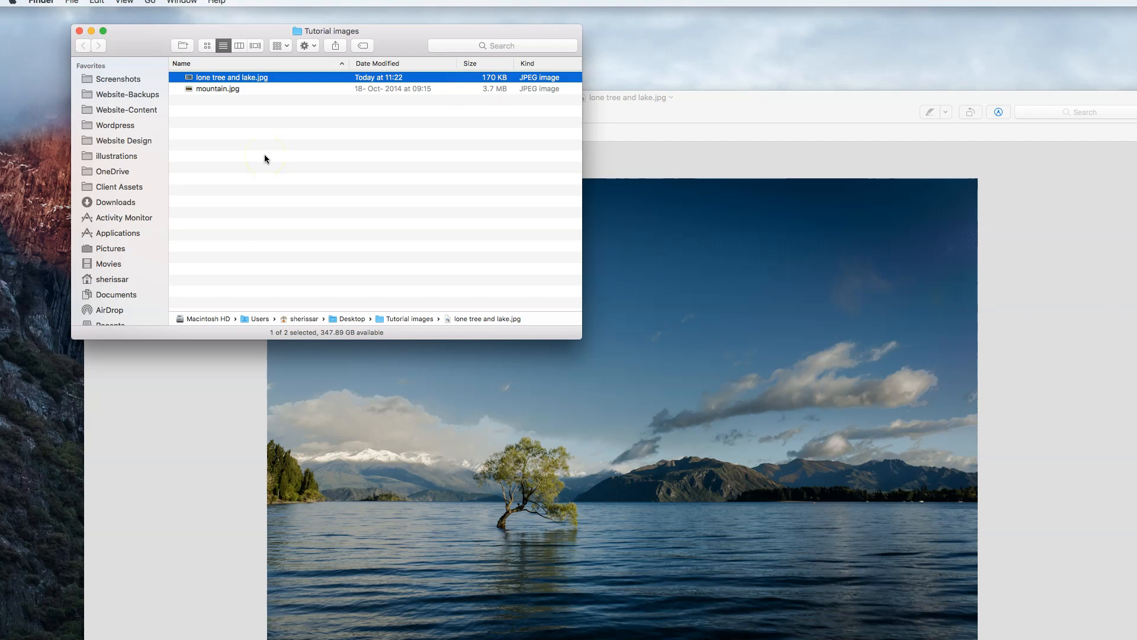
{"action": "left_click", "coordinate": [655, 112]}
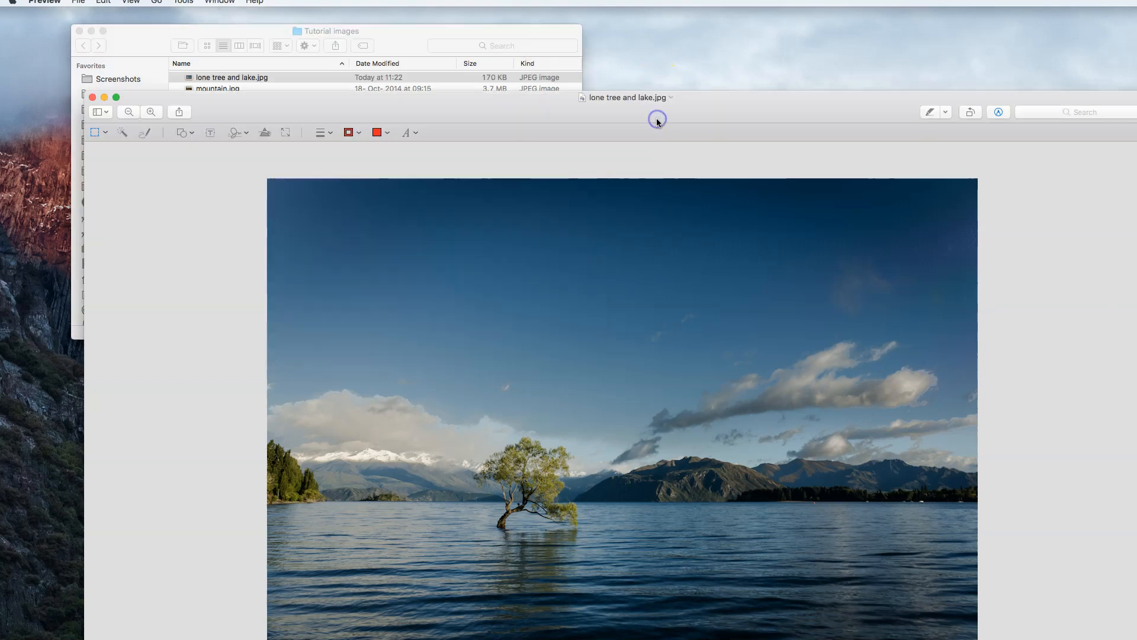
{"action": "left_click", "coordinate": [93, 97]}
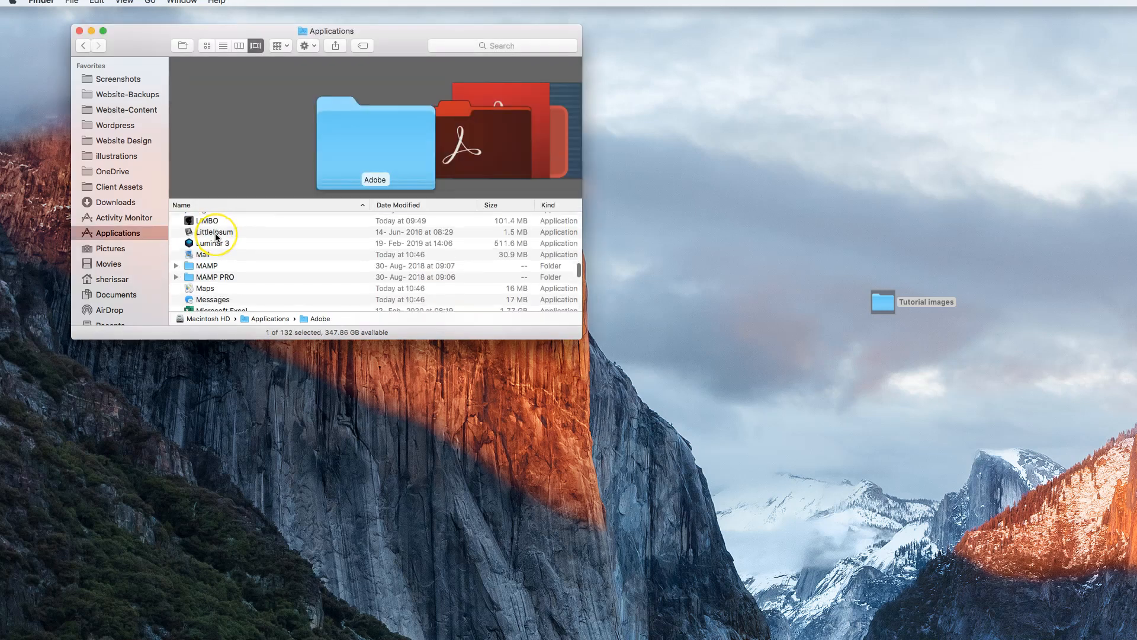
Launch ImageOptim from the Applications folder and place its window below the Finder window
{"action": "scroll", "coordinate": [216, 237], "scroll_direction": "up", "scroll_amount": 5}
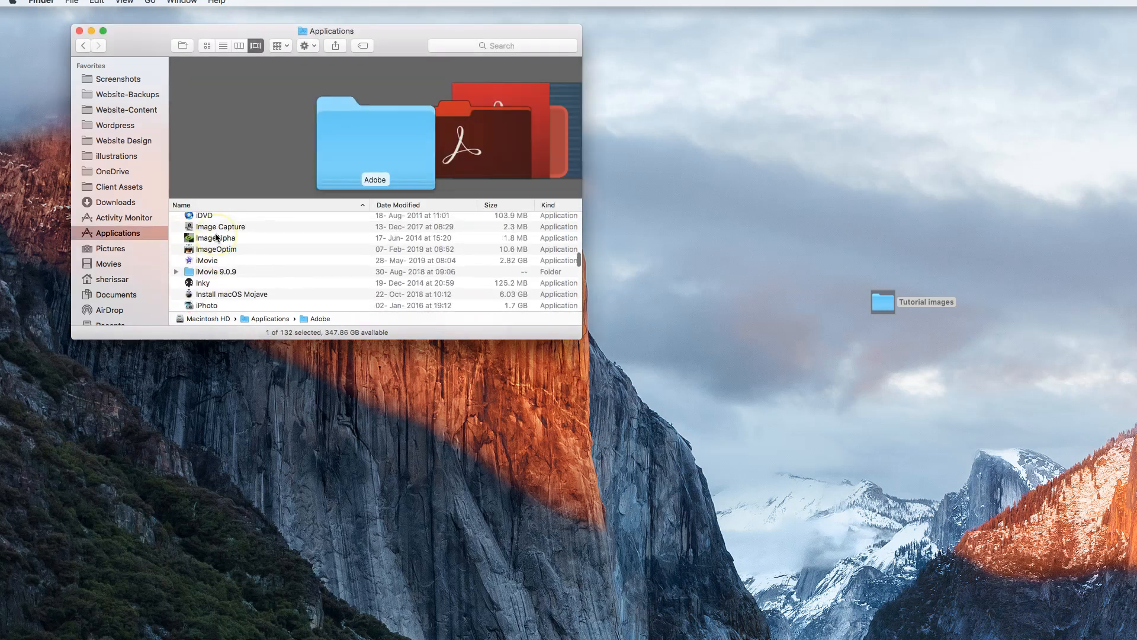
{"action": "left_click", "coordinate": [190, 251]}
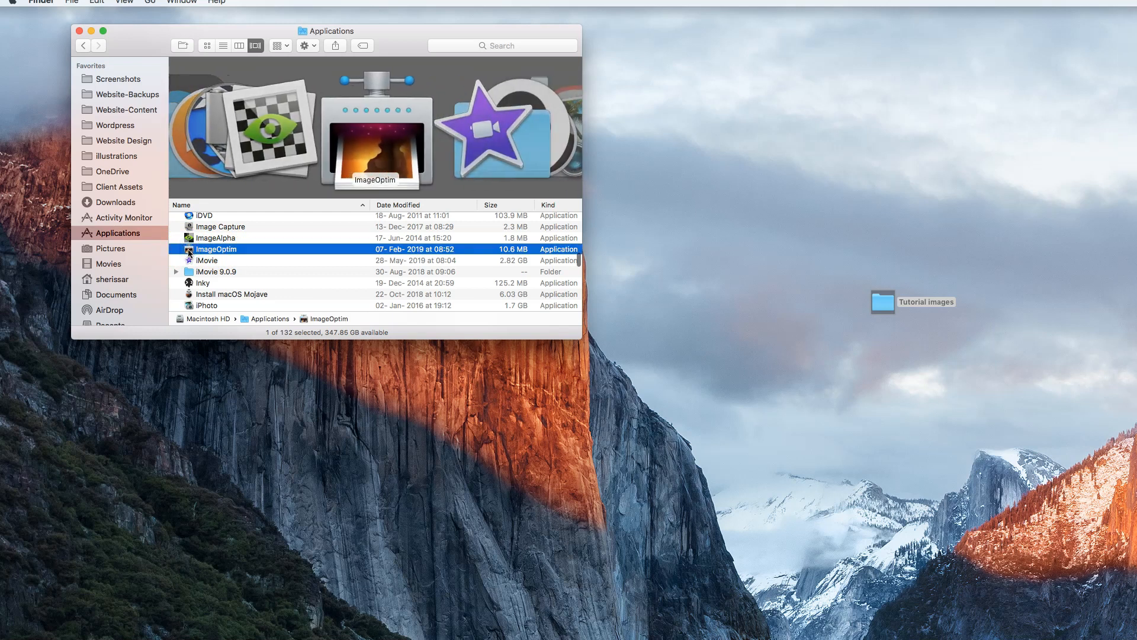
{"action": "double_click", "coordinate": [189, 251]}
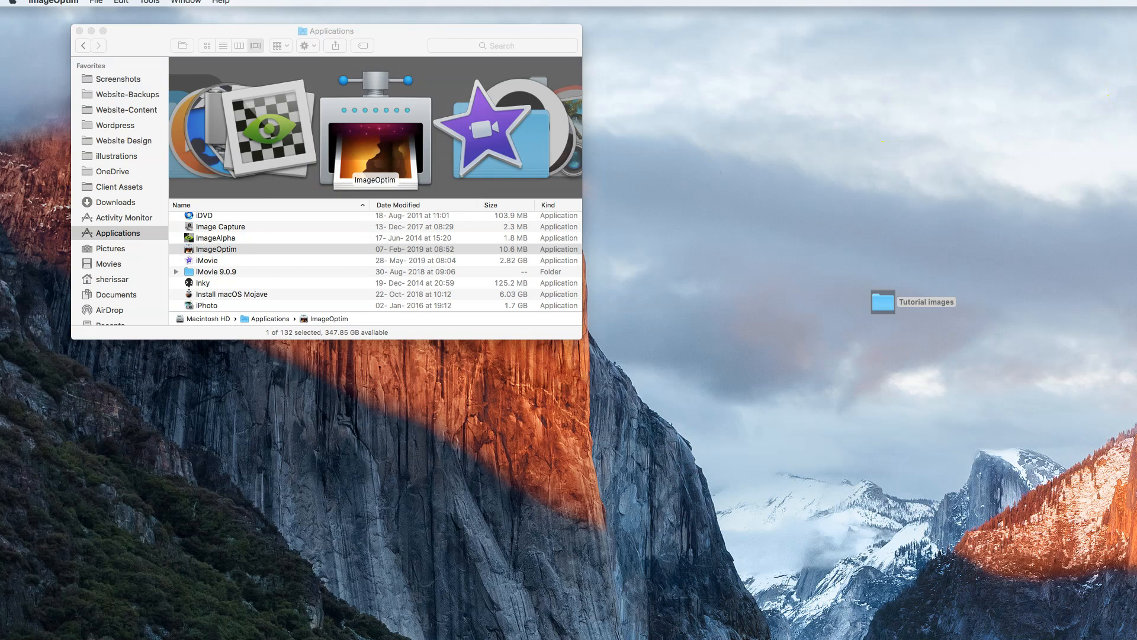
{"action": "left_click_drag", "start_coordinate": [501, 275], "coordinate": [356, 377]}
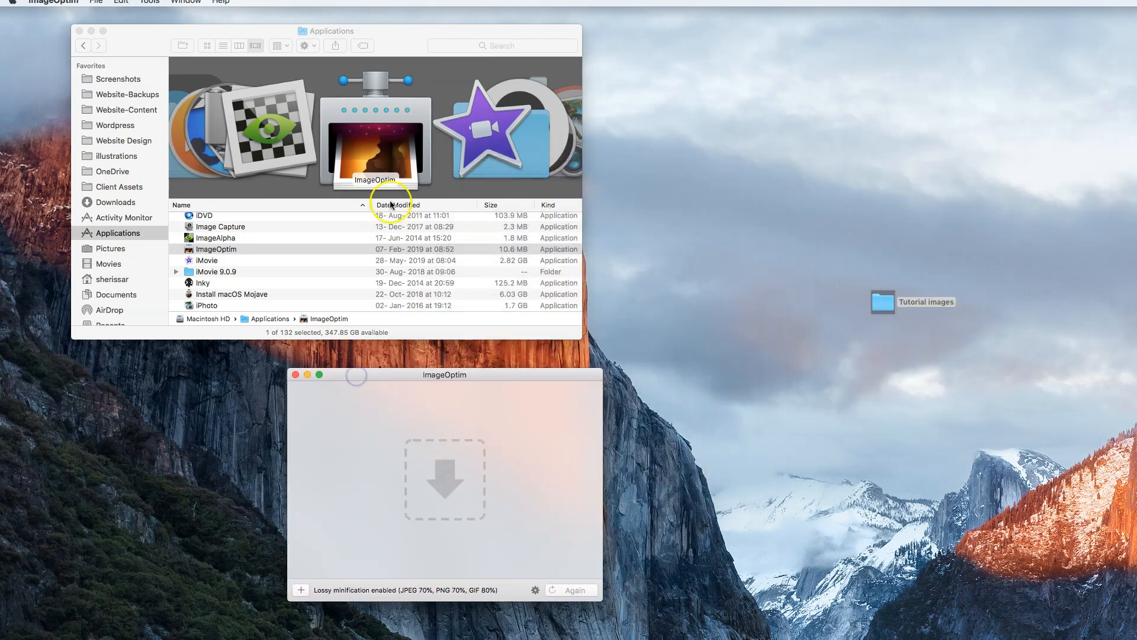
Compress lone tree and lake.jpg in ImageOptim and return to the Tutorial images folder
{"action": "mouse_move", "coordinate": [382, 48]}
{"action": "left_mouse_down"}
{"action": "mouse_move", "coordinate": [721, 53]}
{"action": "mouse_move", "coordinate": [603, 30]}
{"action": "left_mouse_up"}
{"action": "left_click", "coordinate": [595, 43]}
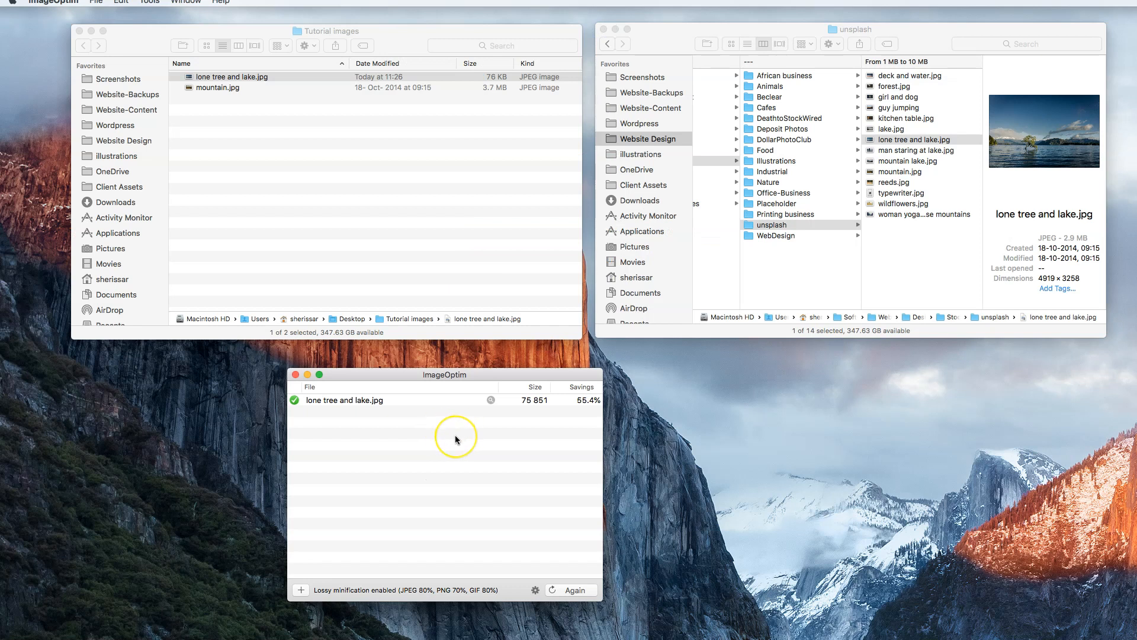
{"action": "left_click", "coordinate": [394, 175]}
Inspect the compressed lone tree and lake.jpg at different window sizes, and close it and the unsplash folder
{"action": "double_click", "coordinate": [377, 80]}
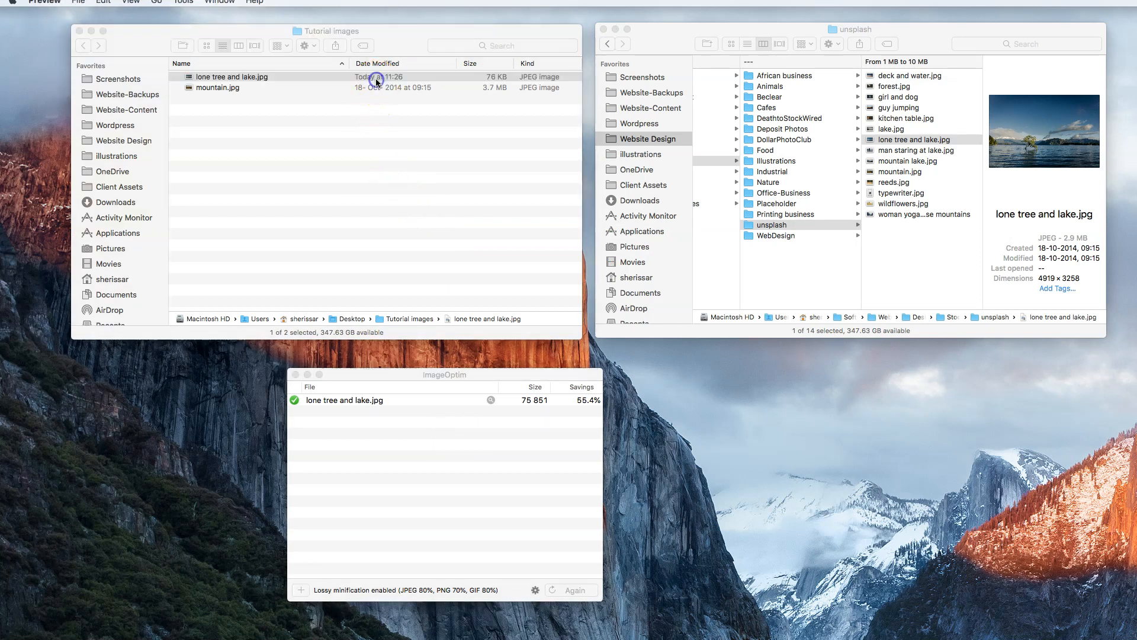
{"action": "left_click_drag", "start_coordinate": [362, 30], "coordinate": [481, 39]}
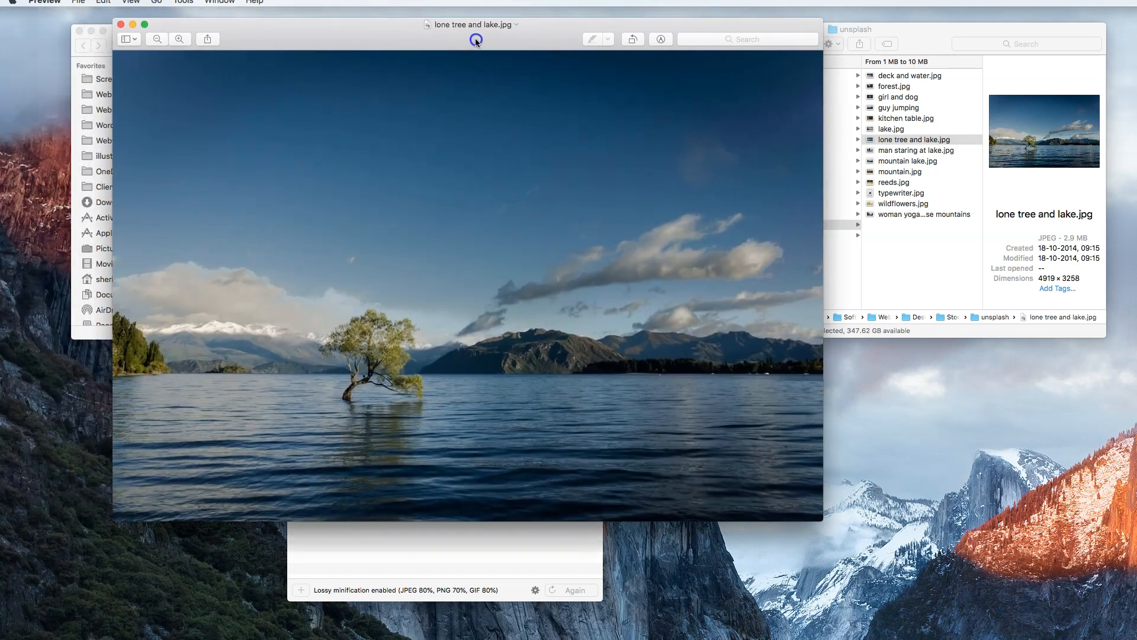
{"action": "left_click_drag", "start_coordinate": [828, 510], "coordinate": [686, 397]}
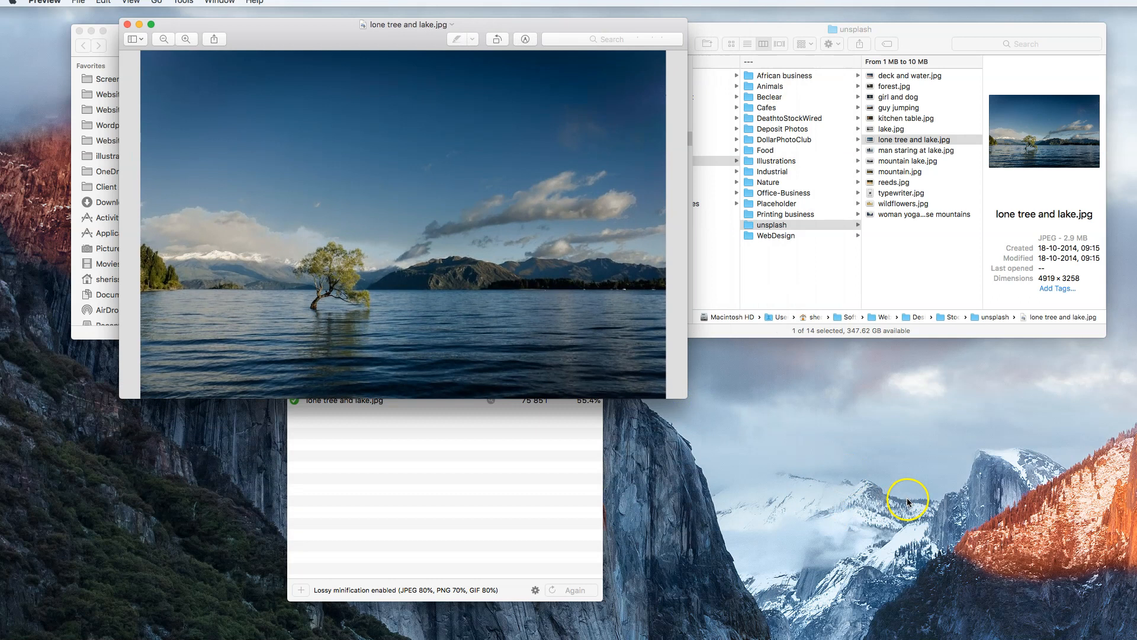
{"action": "left_click_drag", "start_coordinate": [688, 397], "coordinate": [797, 402]}
{"action": "left_click", "coordinate": [127, 24]}
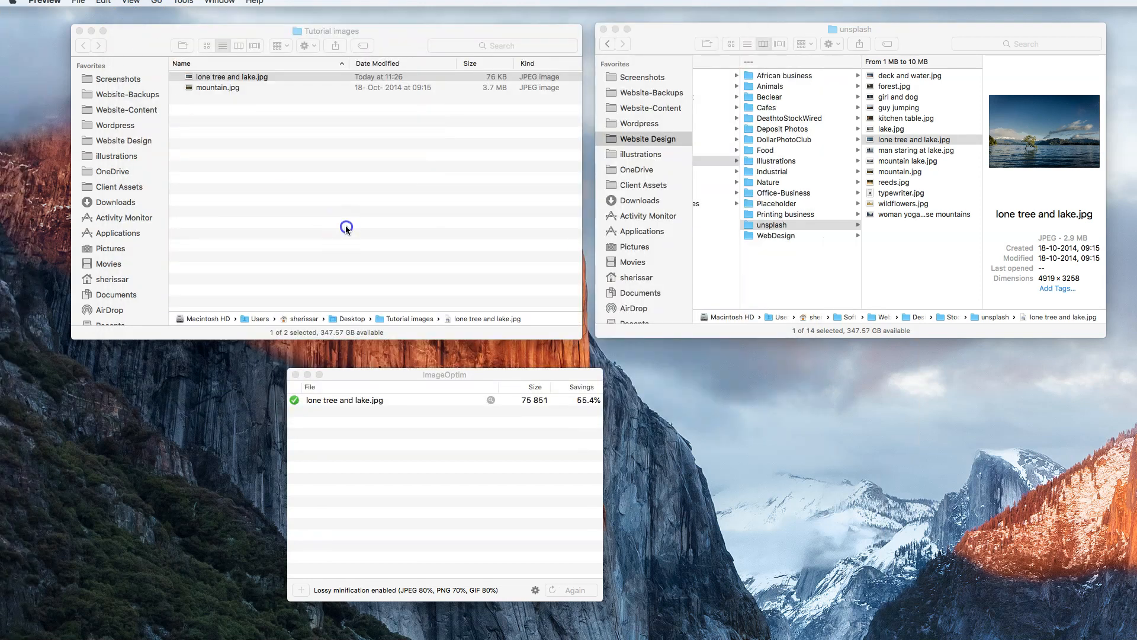
{"action": "left_click", "coordinate": [345, 225]}
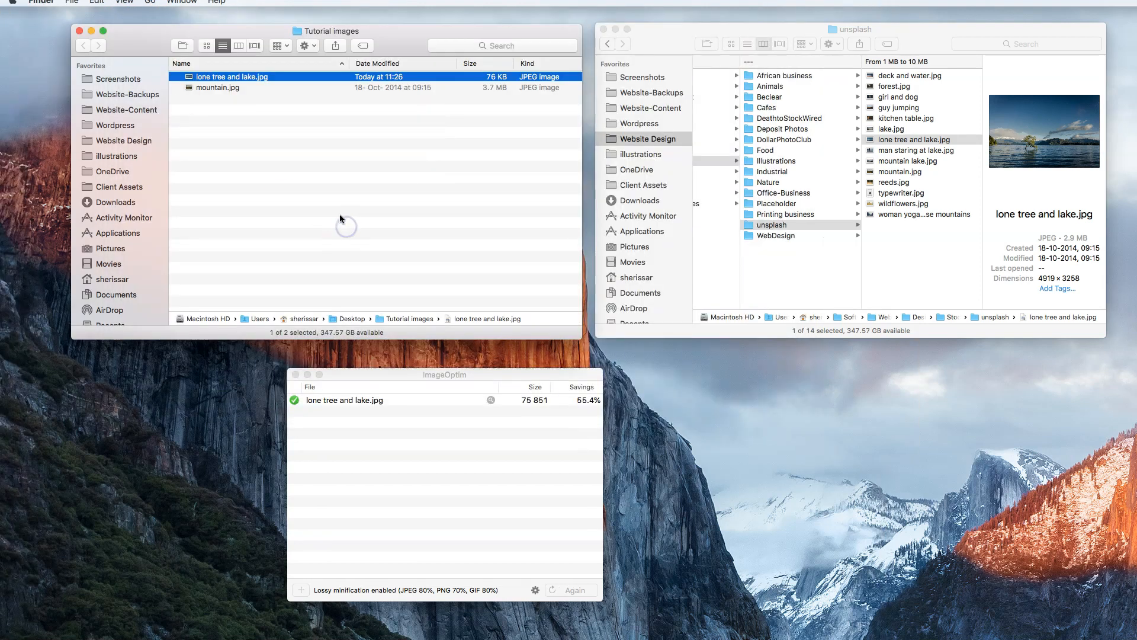
{"action": "left_click", "coordinate": [605, 29]}
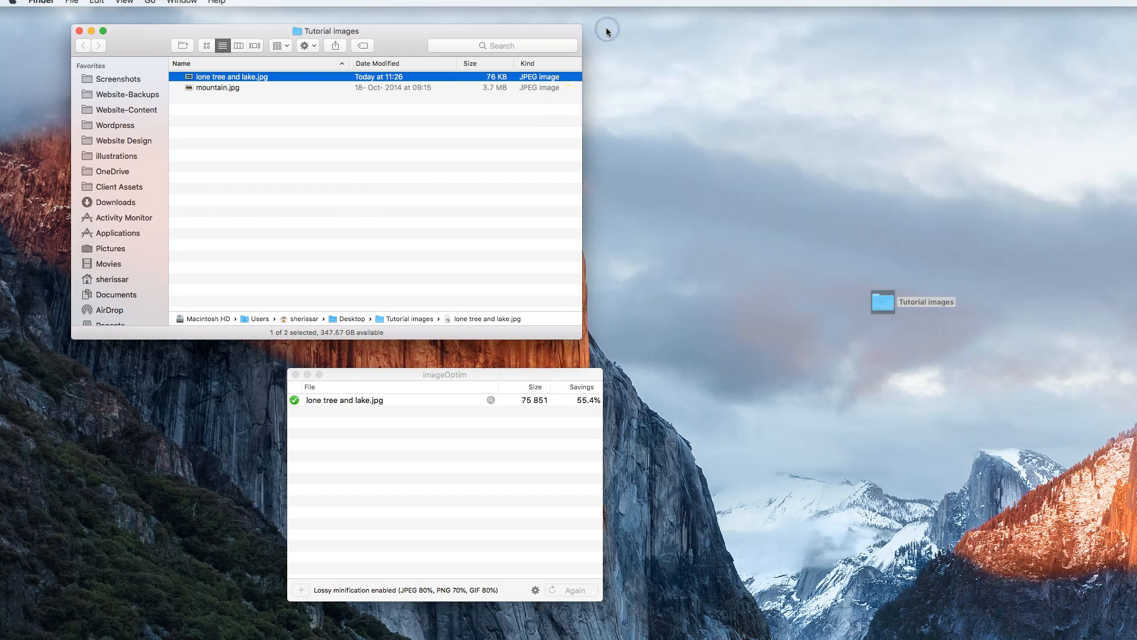